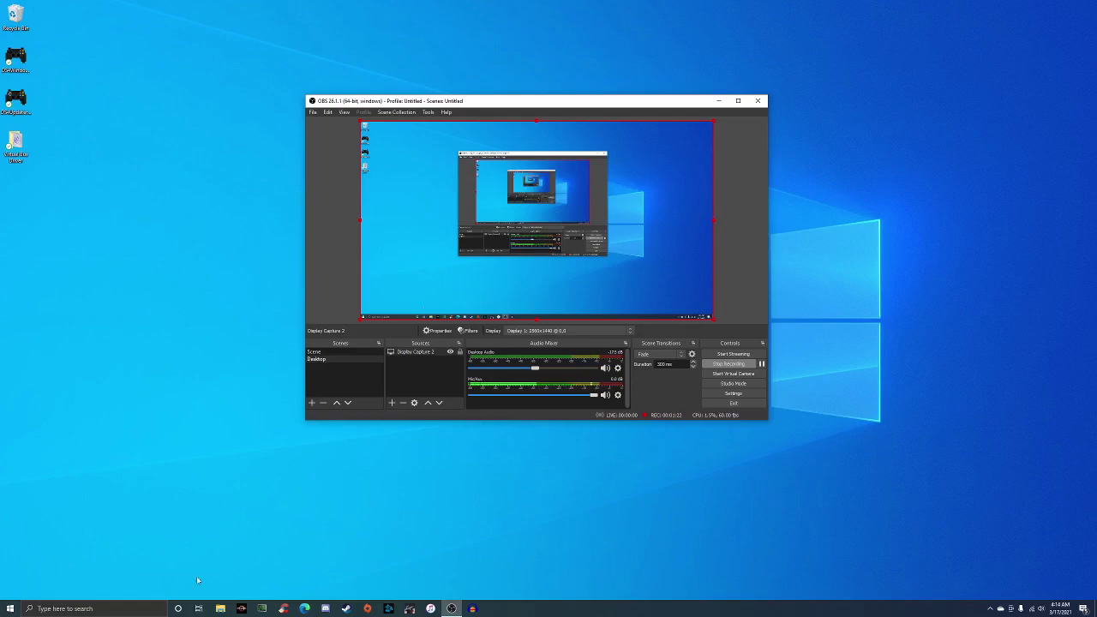
Search Windows for "system sounds", open Change system sounds, and arrange the Sound and OBS windows side by side.
key("super")
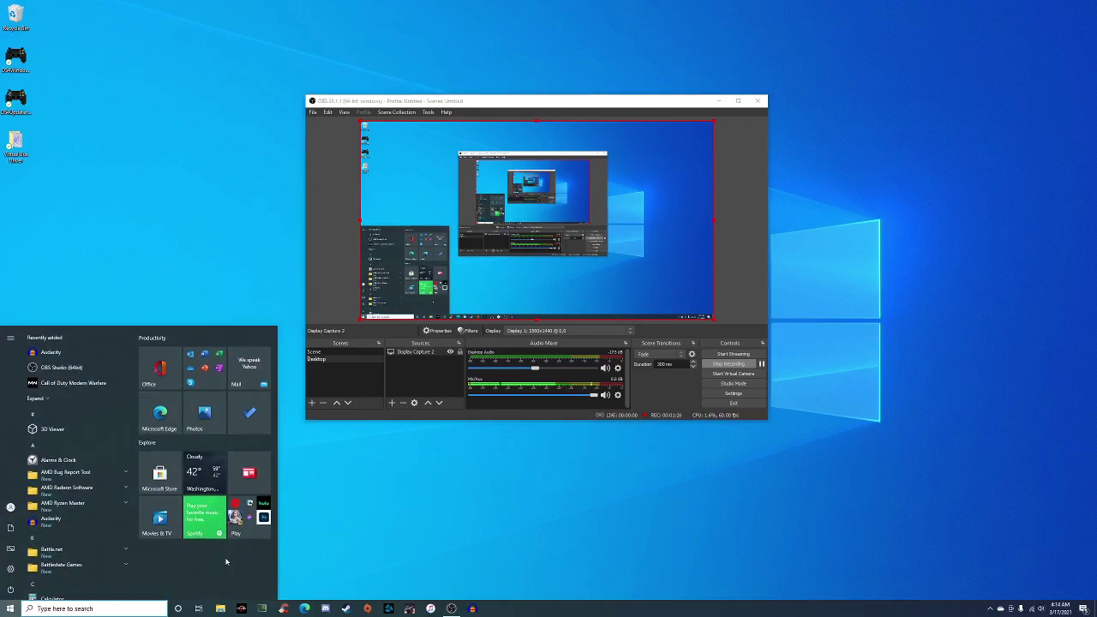
type("syst")
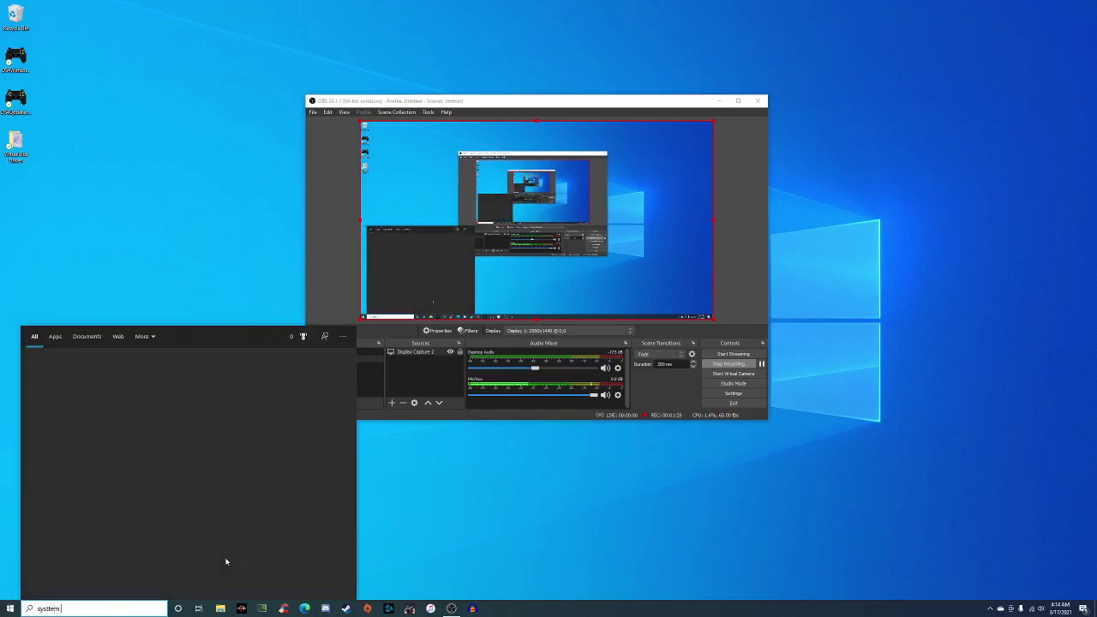
type("em sounds")
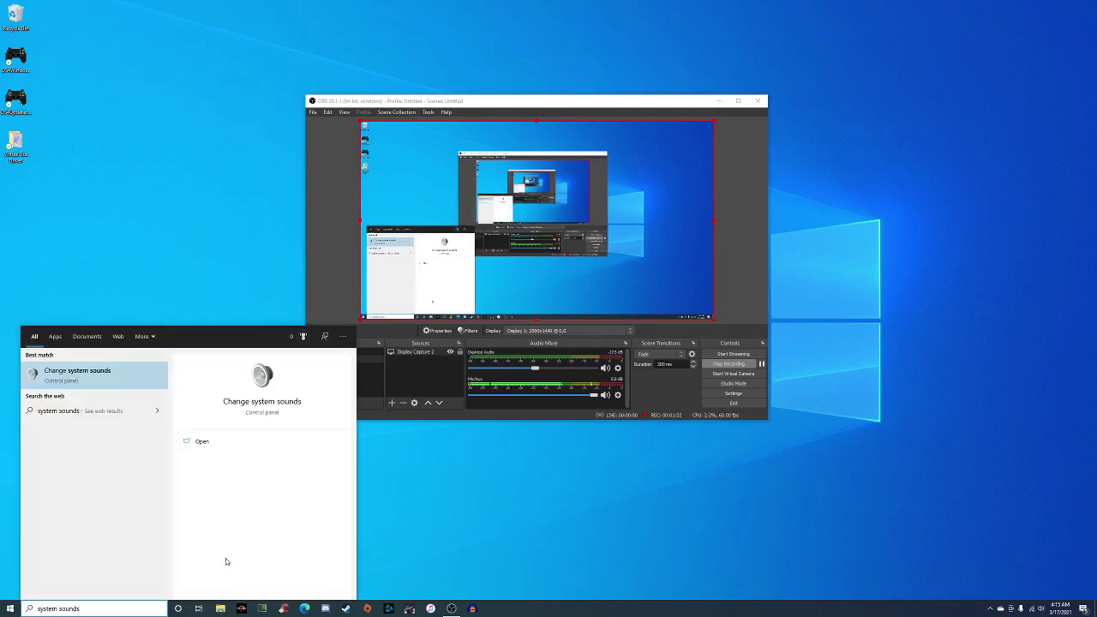
left_click(75, 374)
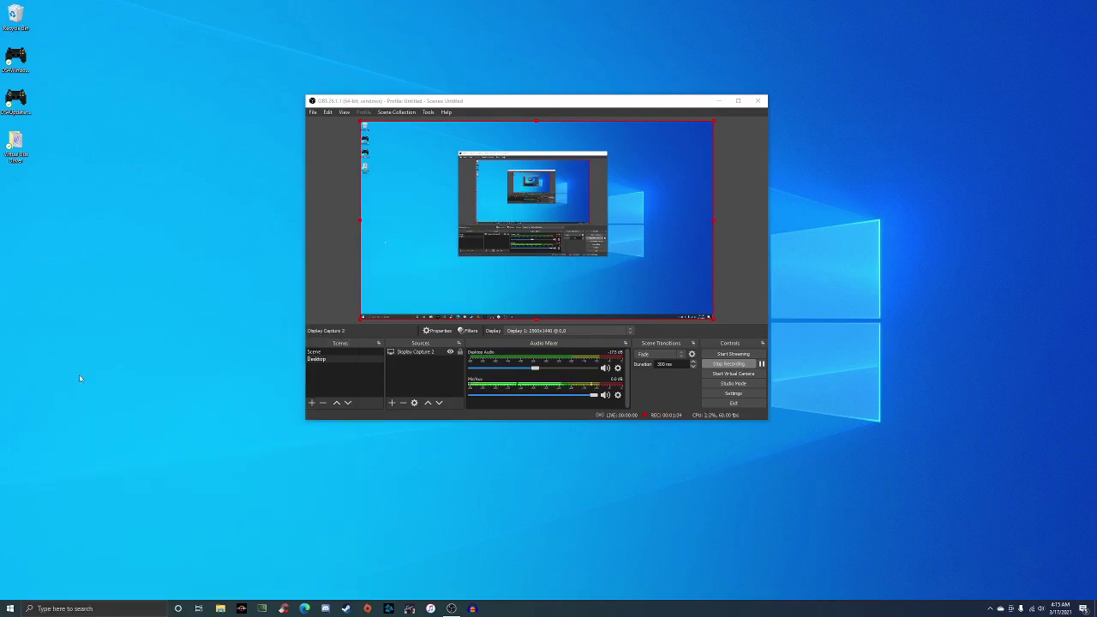
left_click_drag(85, 20, 160, 126)
left_click_drag(510, 100, 747, 107)
left_click(191, 129)
left_click_drag(191, 127, 353, 142)
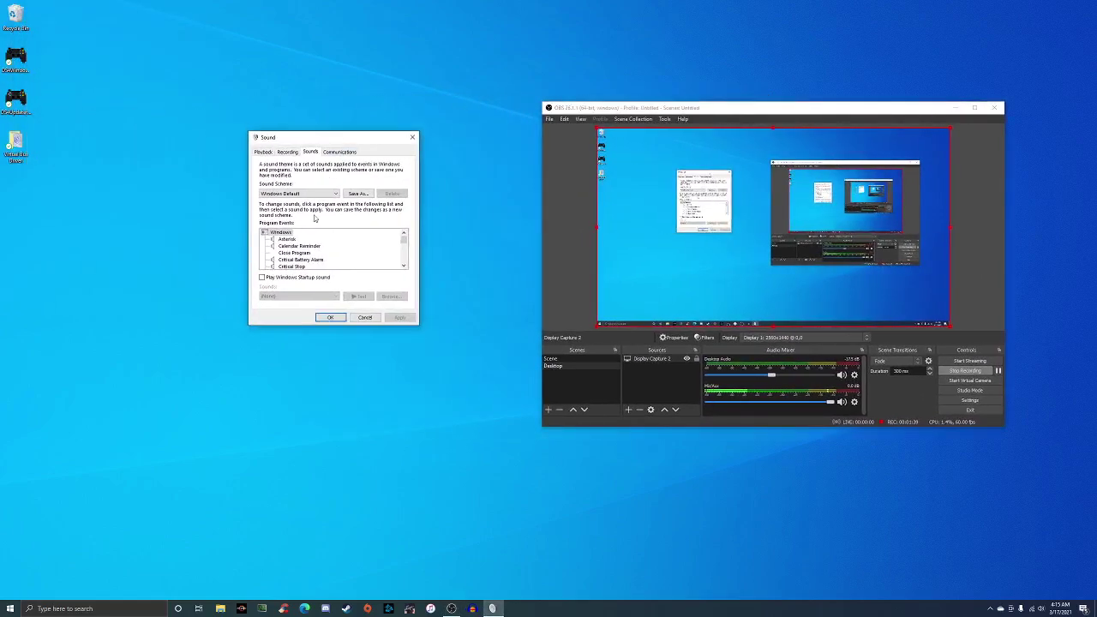
Inspect the input level of the default recording microphone in its properties.
left_click(287, 153)
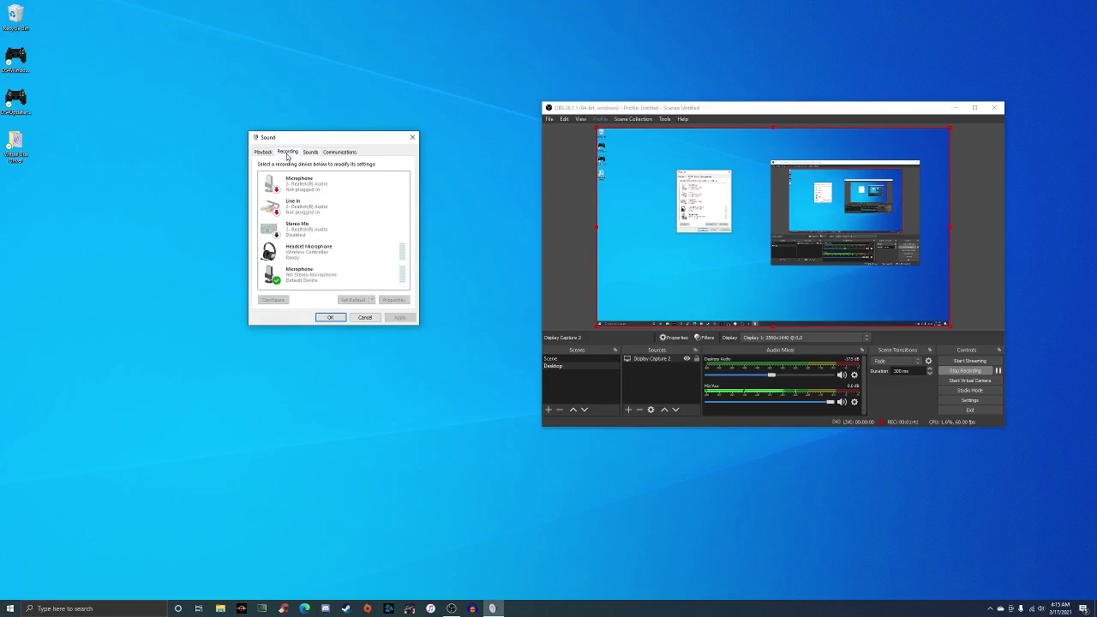
right_click(296, 276)
left_click(321, 327)
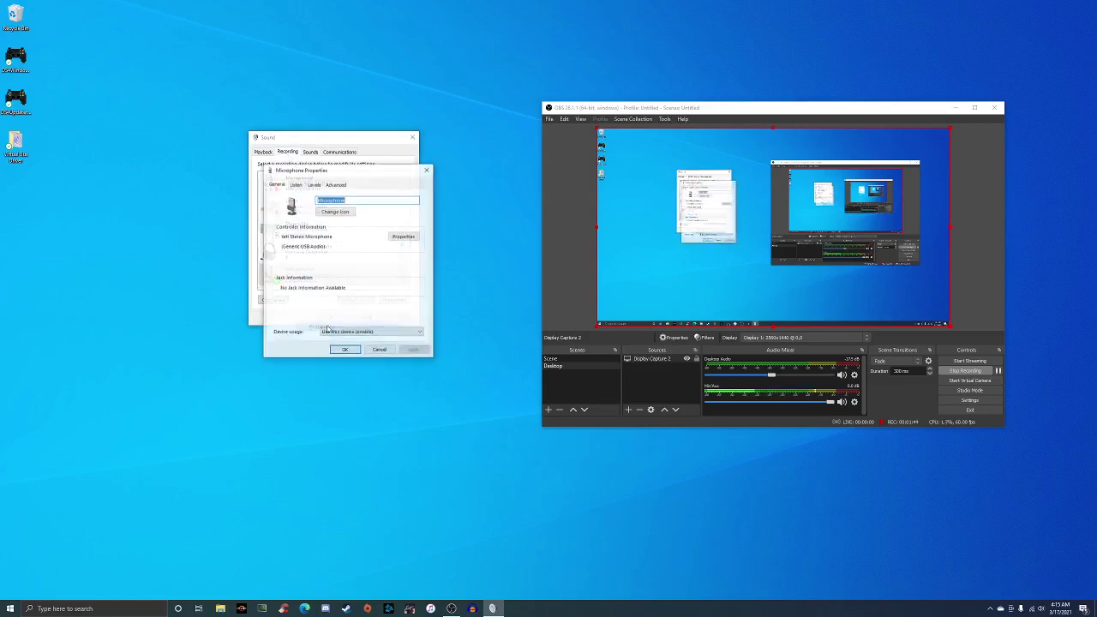
left_click(313, 185)
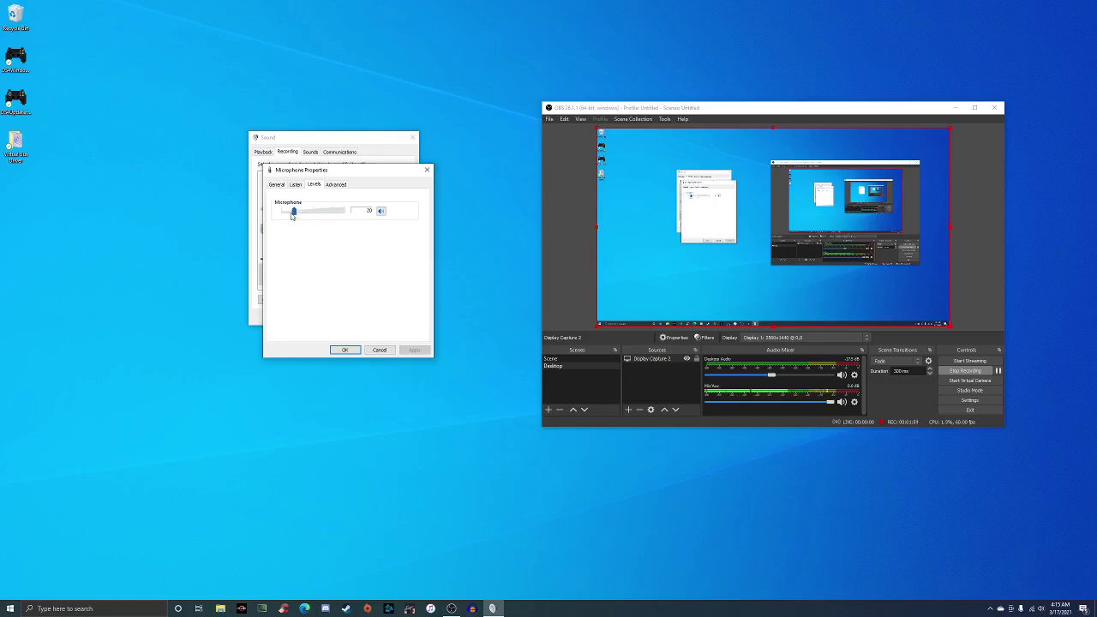
left_click(345, 350)
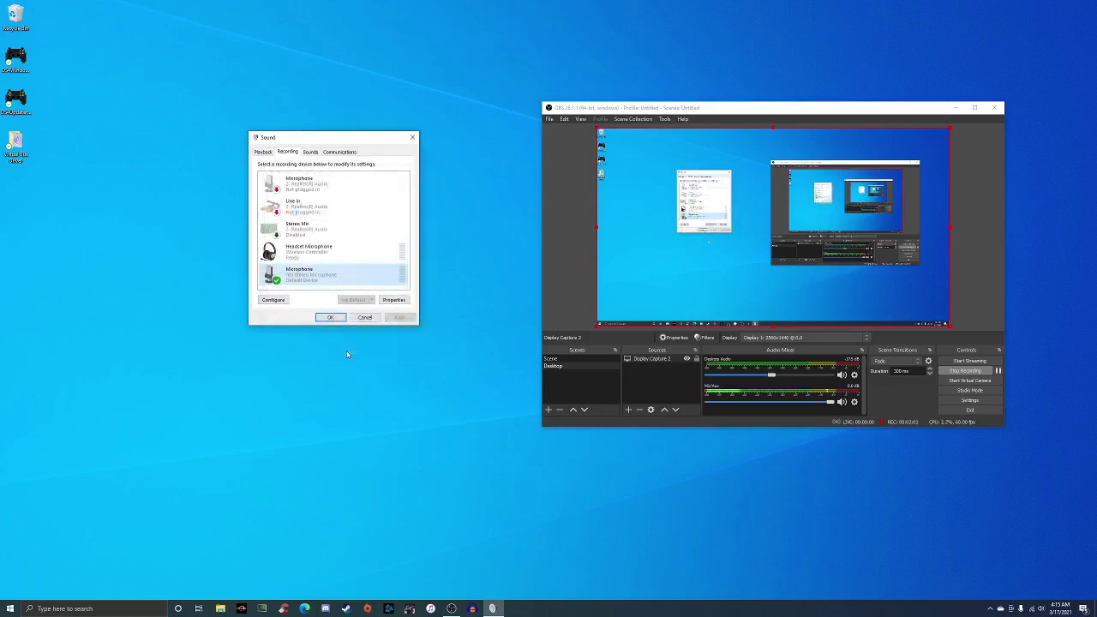
Recheck the default microphone's level in its properties, and close the Sound settings.
right_click(372, 285)
left_click(396, 336)
left_click(314, 185)
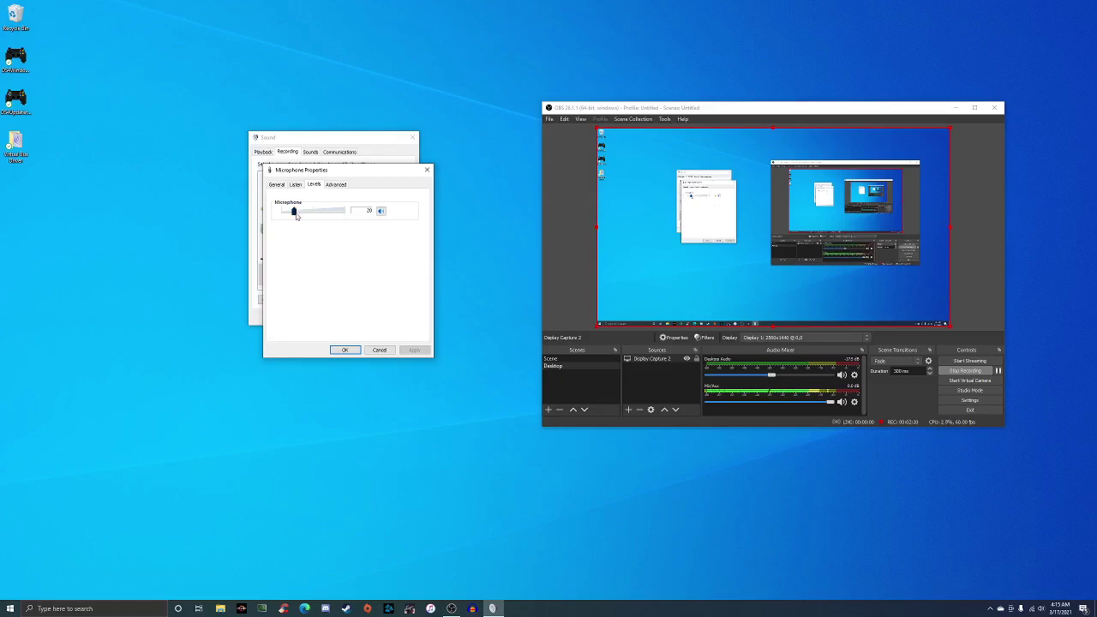
left_click(345, 351)
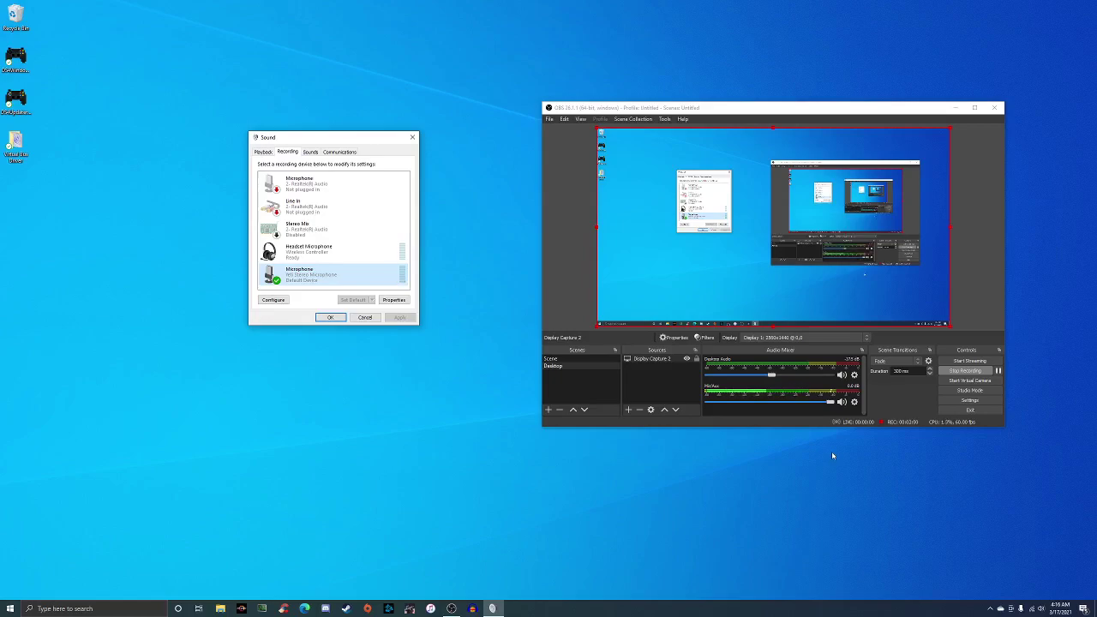
left_click(328, 317)
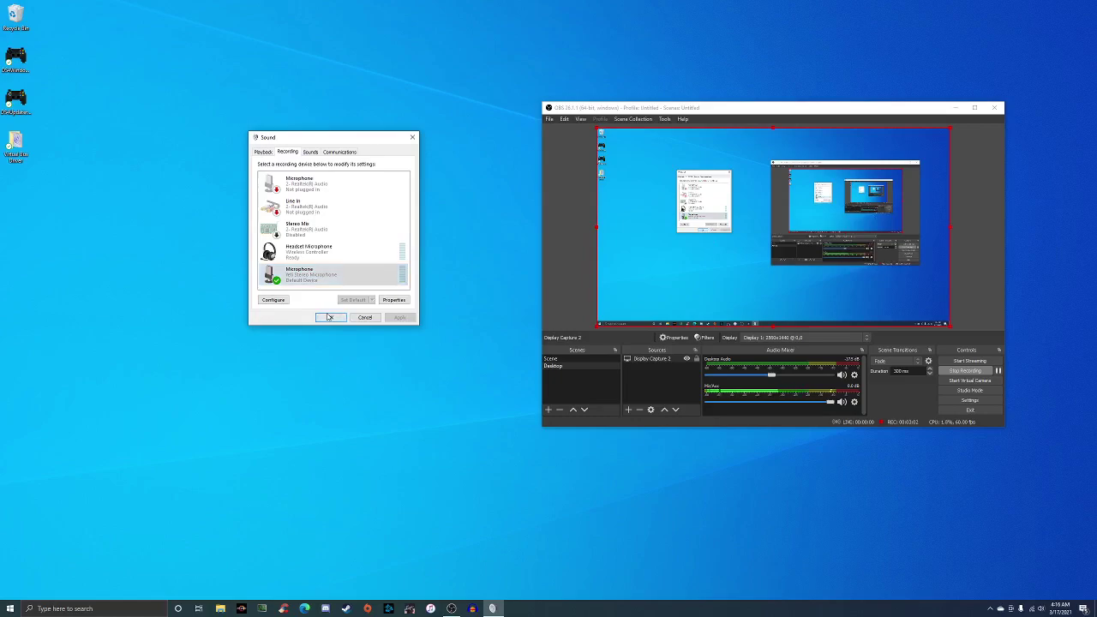
Check which input device is assigned in the Mic/Aux source properties in OBS, and close them.
left_click(853, 402)
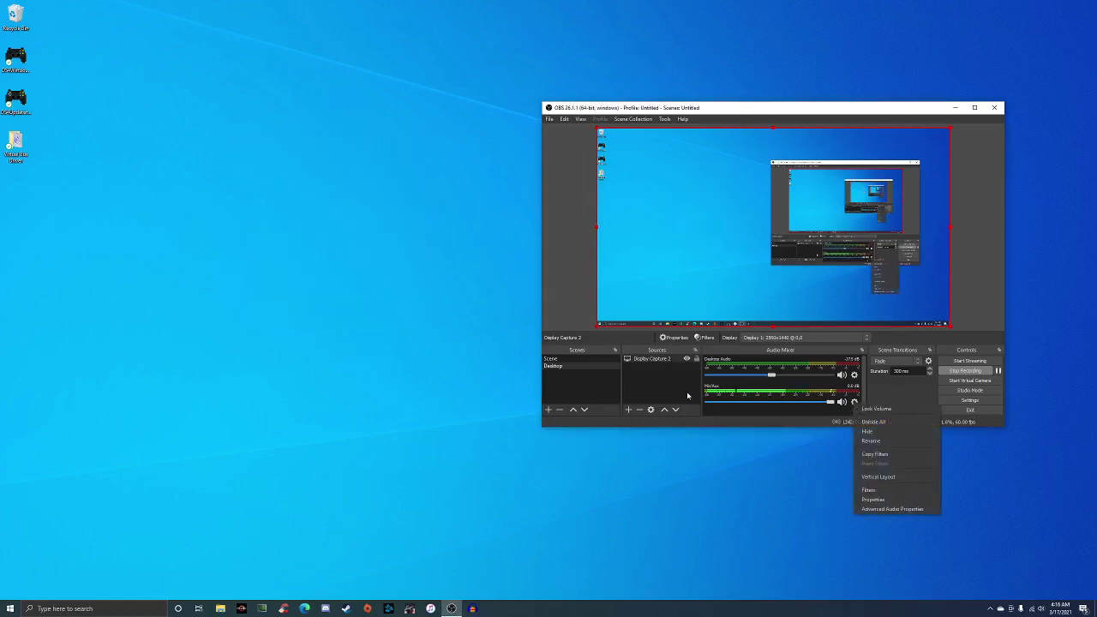
left_click(874, 500)
left_click(678, 160)
left_click(651, 171)
left_click(875, 386)
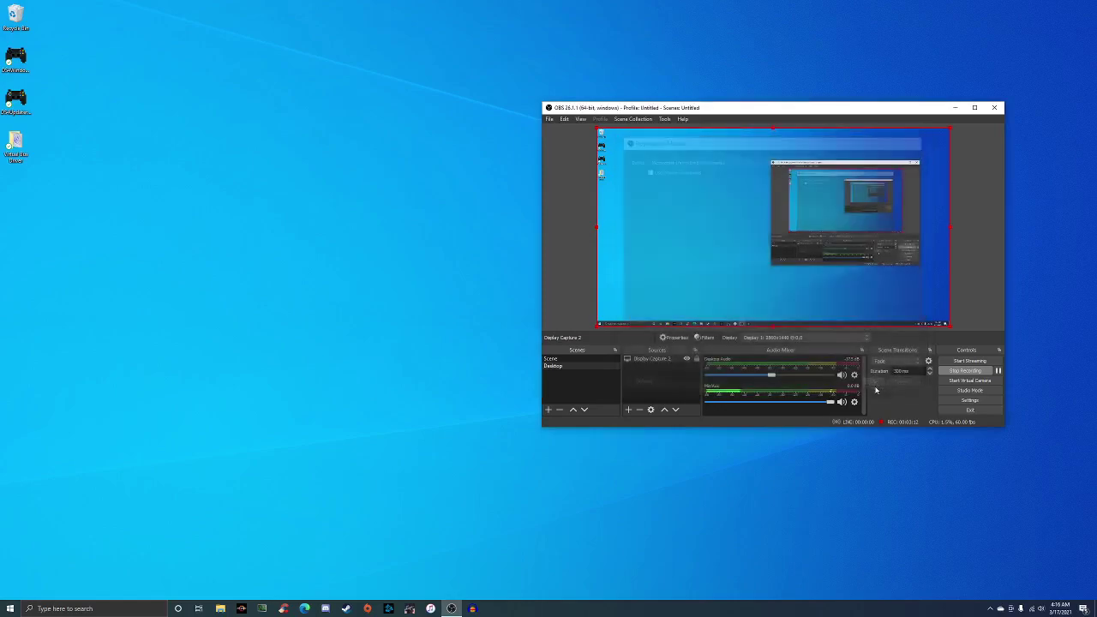
View the advanced audio properties of the Mic/Aux source and close them.
left_click(853, 401)
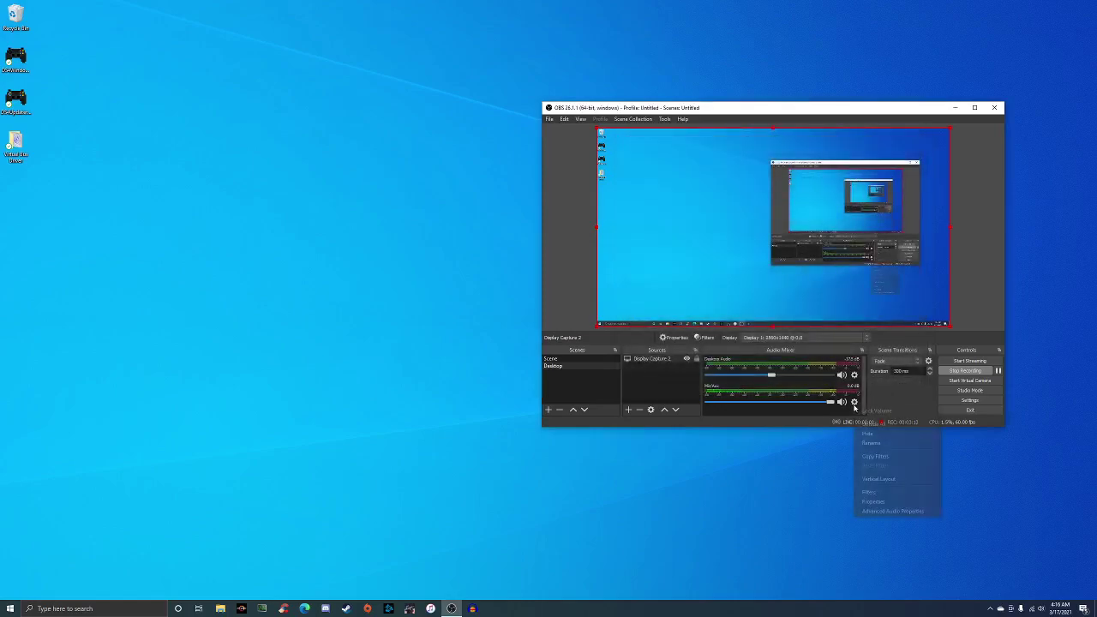
left_click(878, 511)
left_click(989, 335)
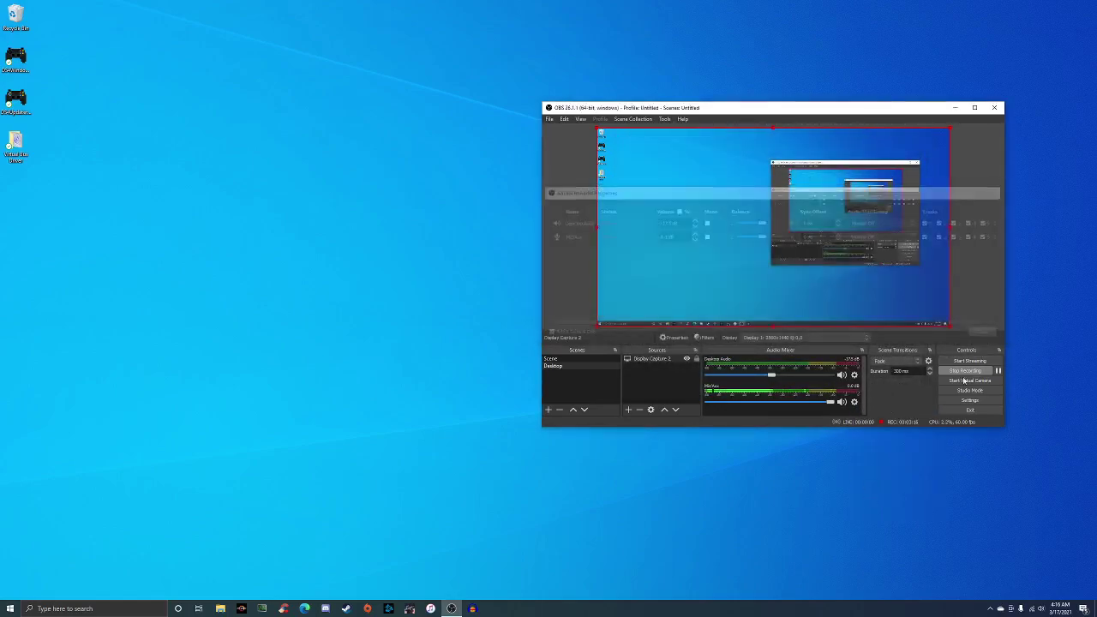
Open the Mic/Aux audio filters and move their window clear of the main OBS window.
left_click(857, 401)
left_click(890, 487)
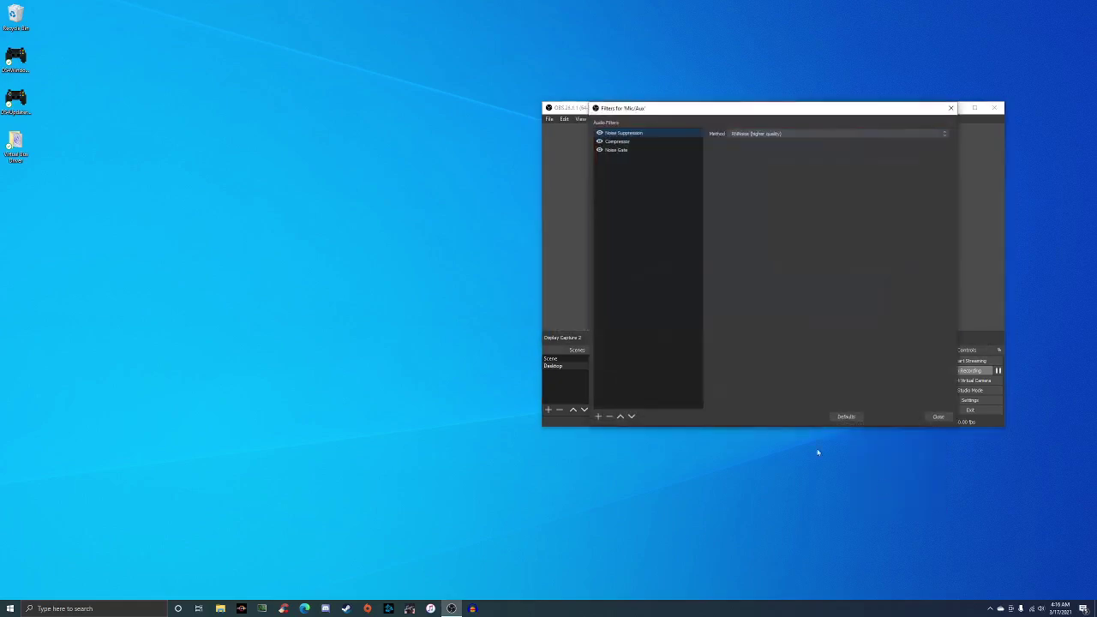
left_click_drag(722, 117, 227, 173)
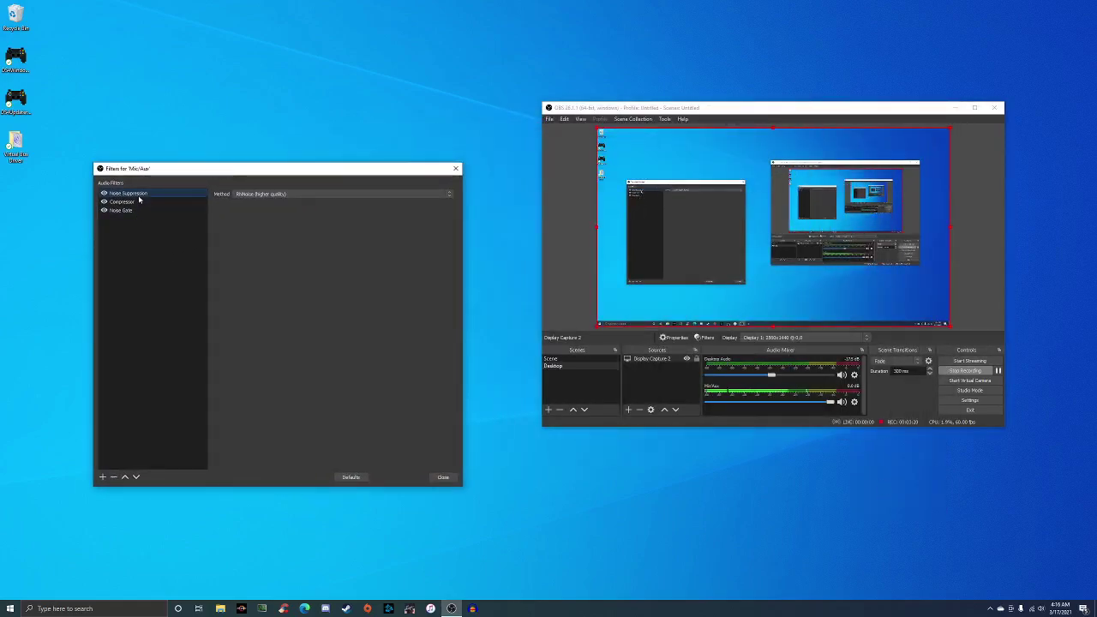
Select RNNoise (higher quality) as the method of the Mic/Aux Noise Suppression filter.
left_click(277, 195)
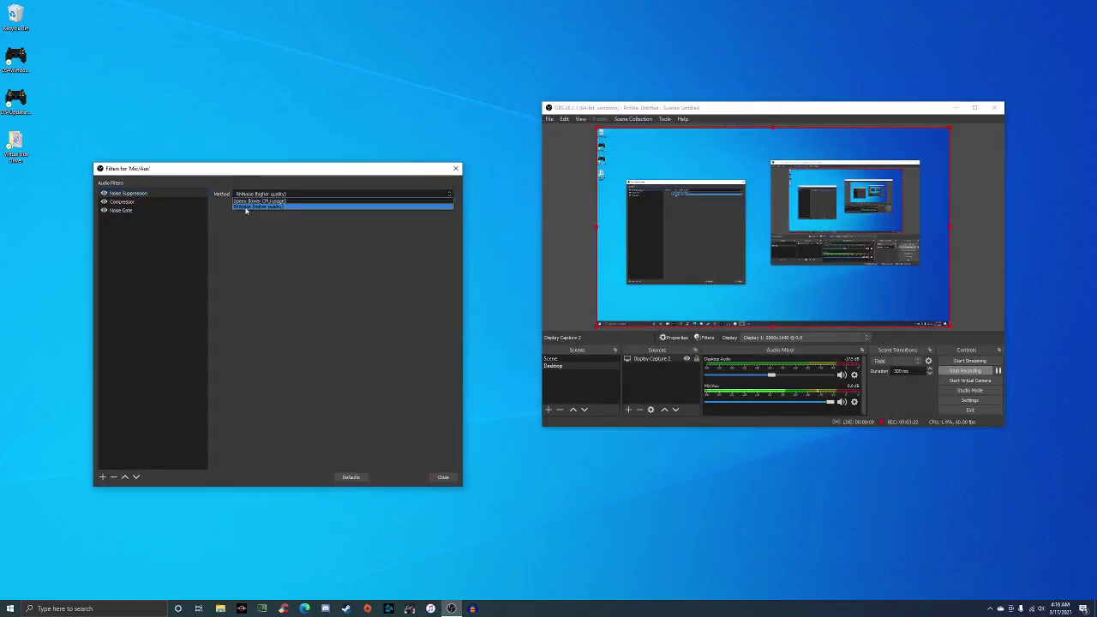
left_click(245, 207)
left_click(261, 195)
left_click(283, 205)
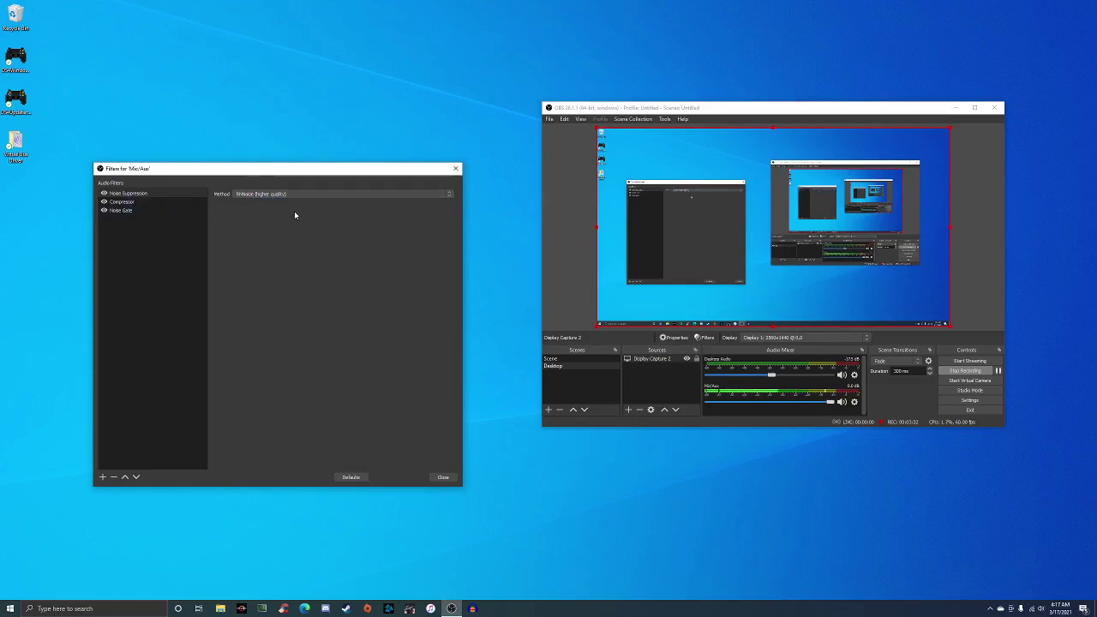
left_click(317, 190)
left_click(318, 194)
left_click(319, 194)
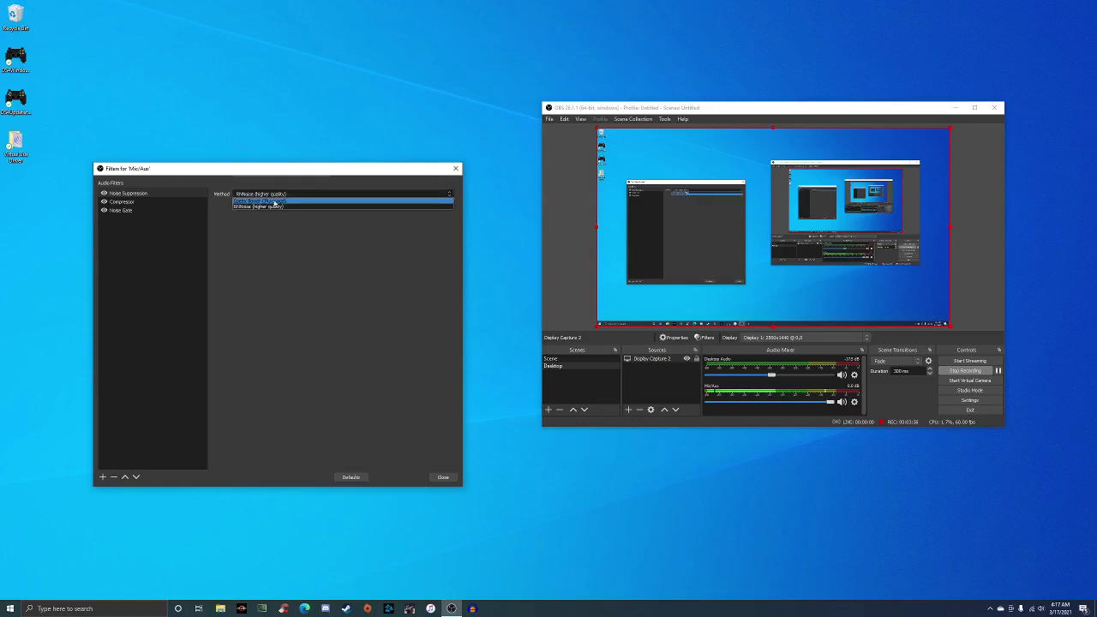
left_click(291, 204)
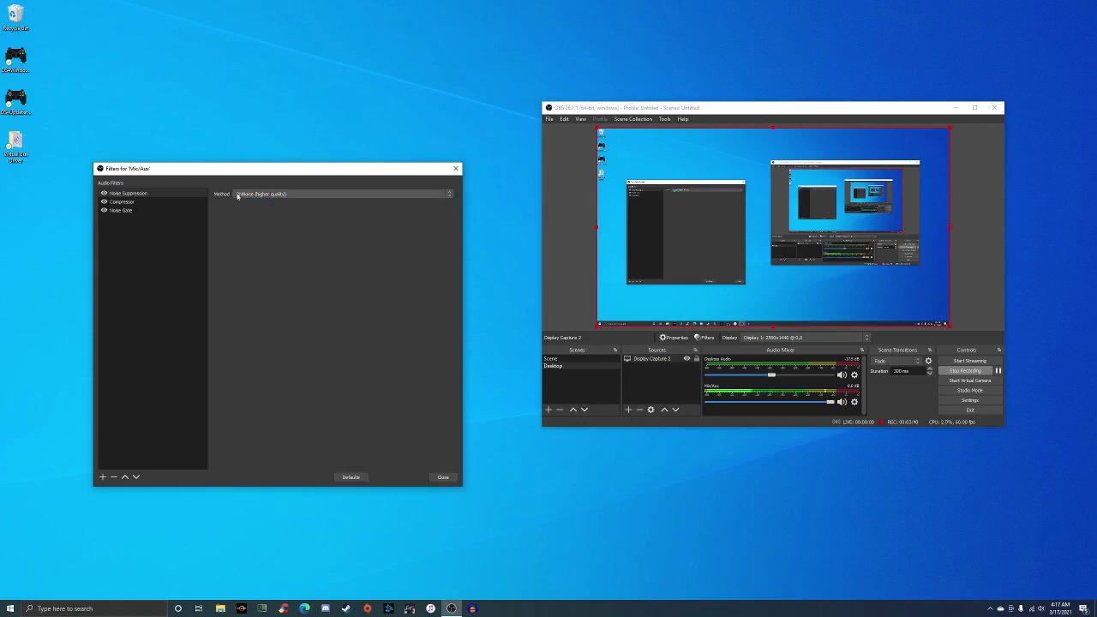
Review the settings of the Noise Gate filter and the Compressor filter on Mic/Aux.
left_click(125, 211)
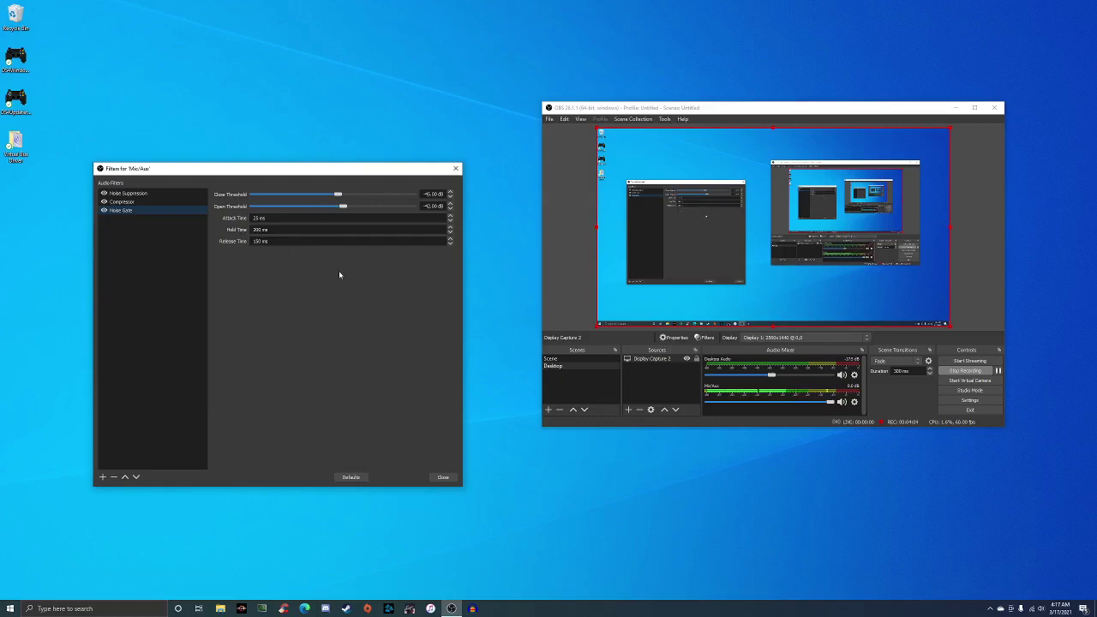
left_click(159, 203)
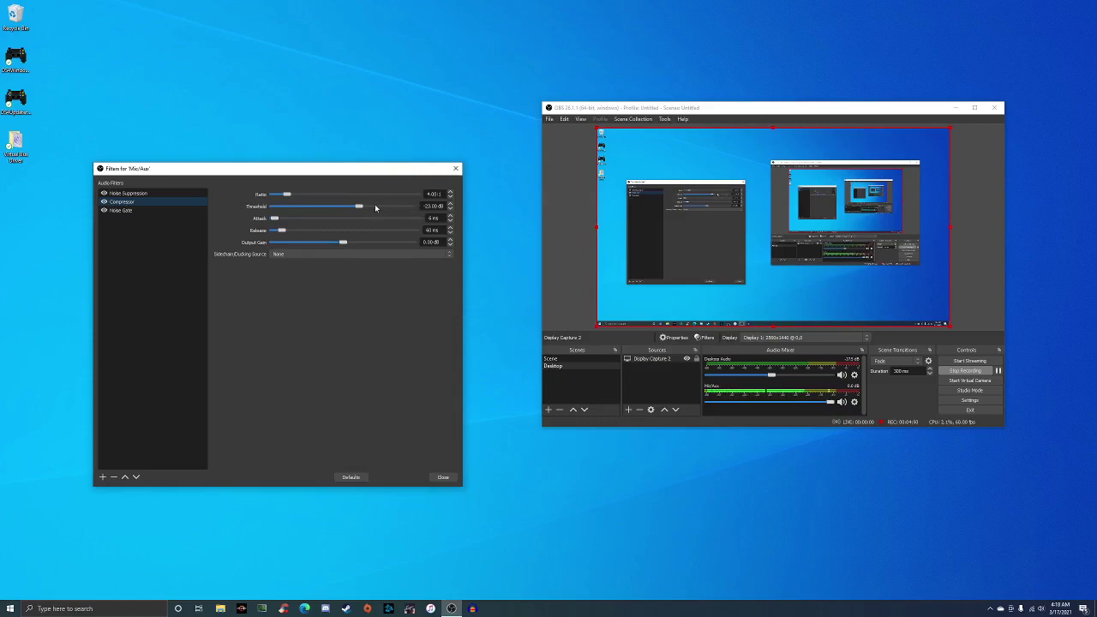
Set the Mic/Aux audio monitoring to Monitor Only (mute output) in the advanced audio properties.
left_click(853, 402)
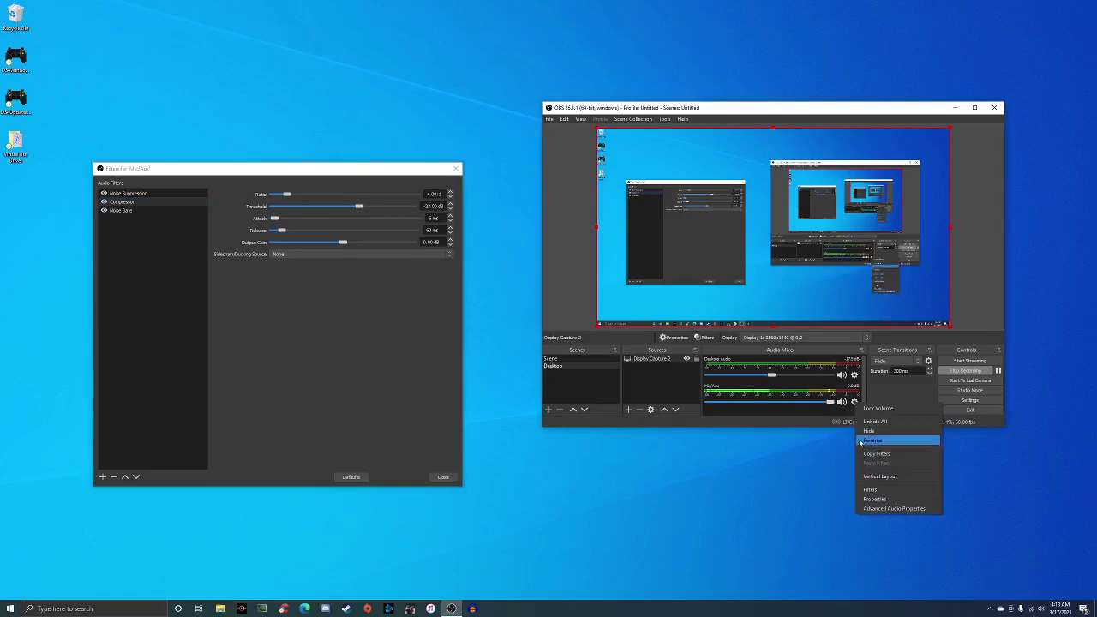
left_click(893, 508)
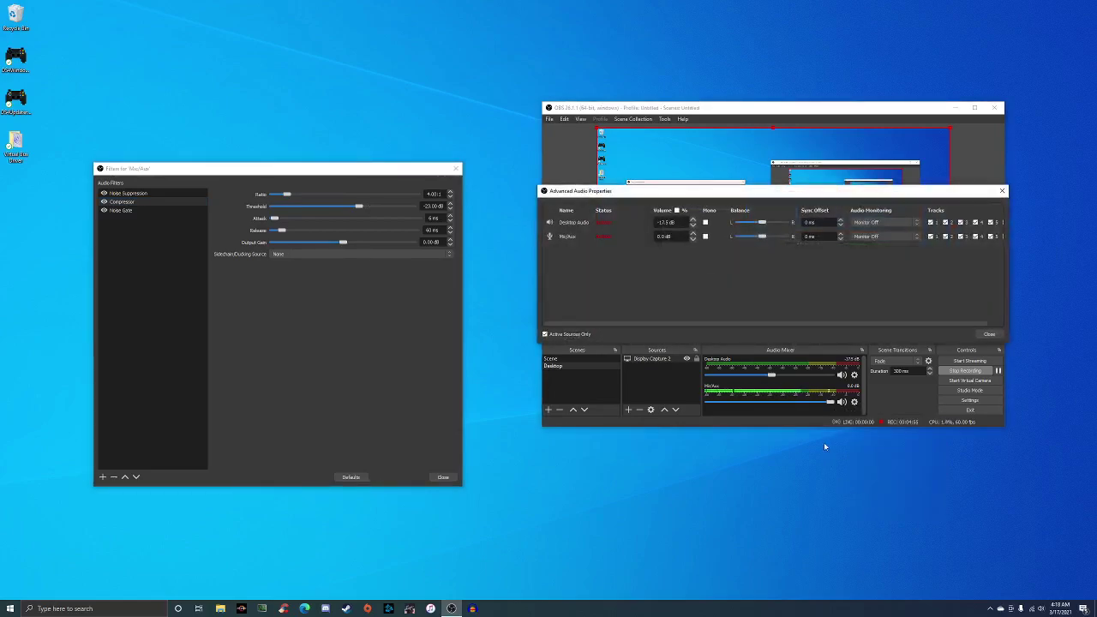
left_click(891, 236)
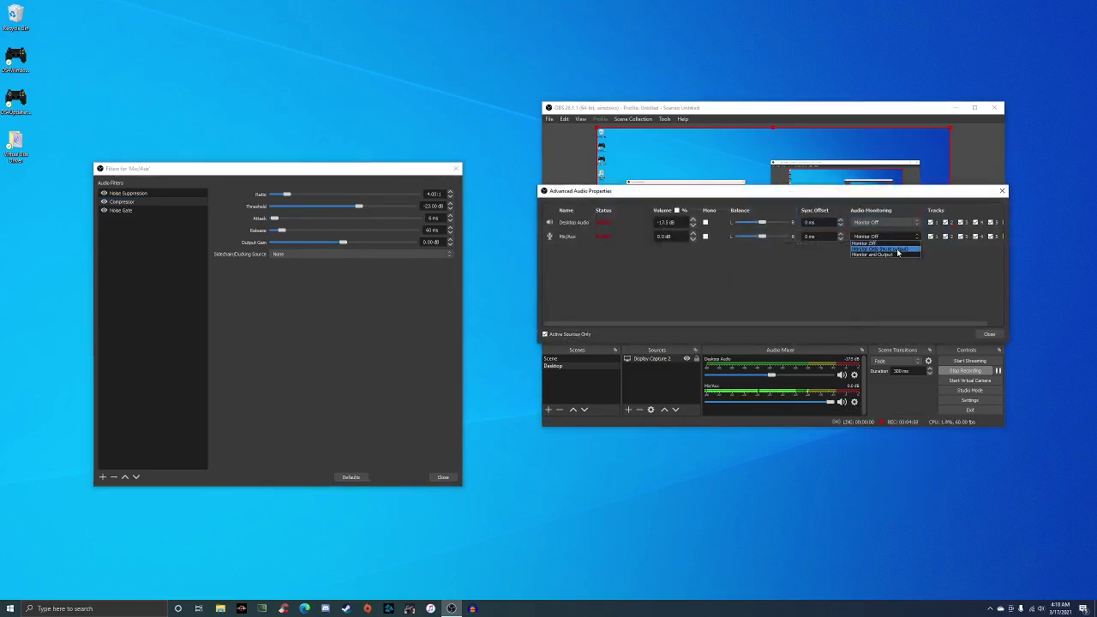
left_click(896, 249)
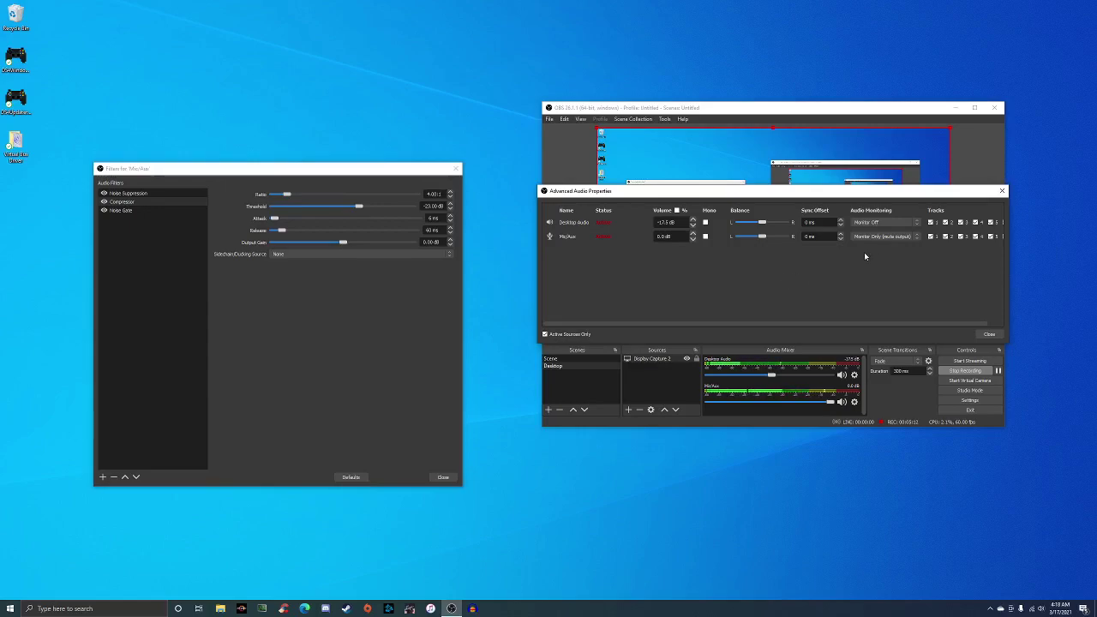
Set the Mic/Aux audio monitoring to Monitor Off, and close the advanced audio properties and the filters window.
left_click(889, 236)
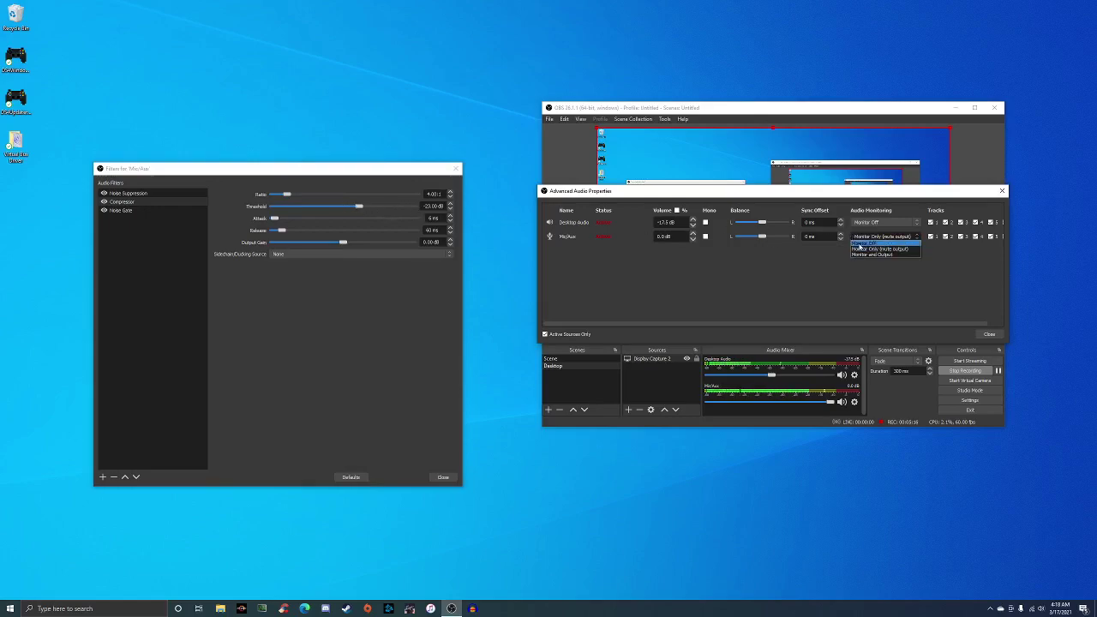
left_click(865, 242)
left_click(990, 334)
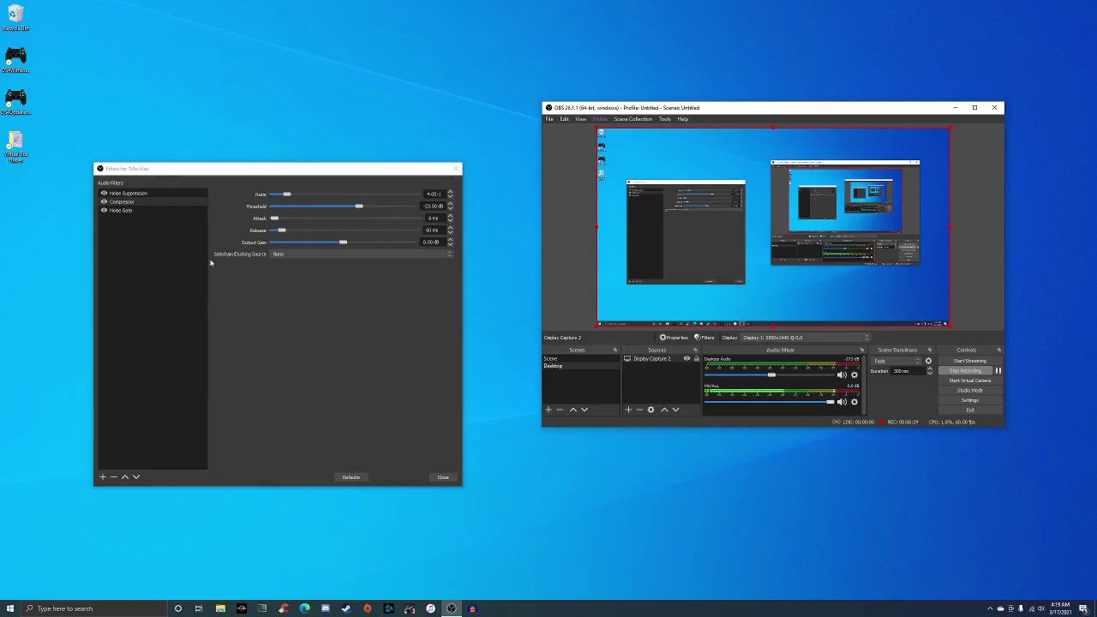
left_click(445, 477)
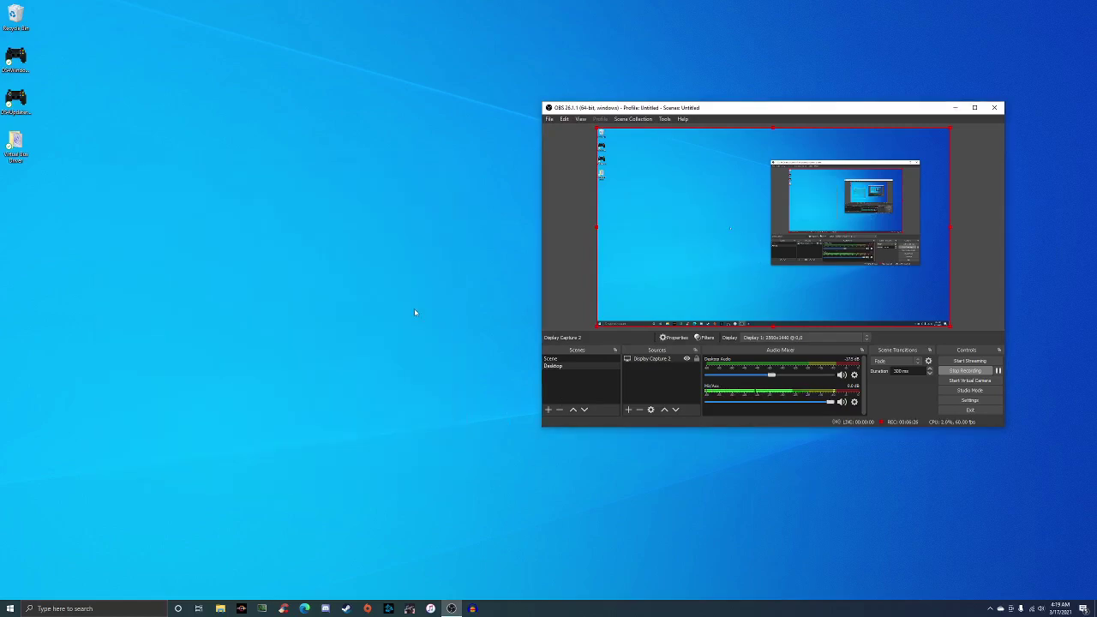